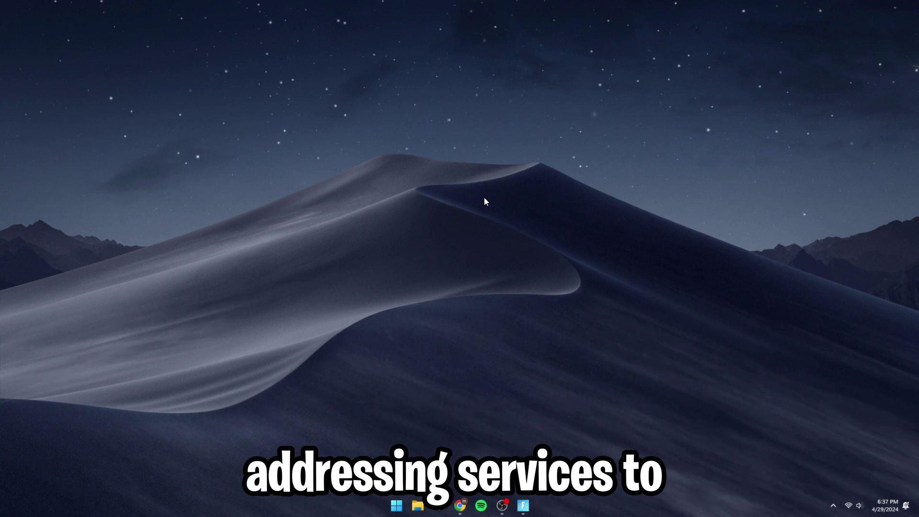
- Search Start for 'services' and launch the Services console
key(super)
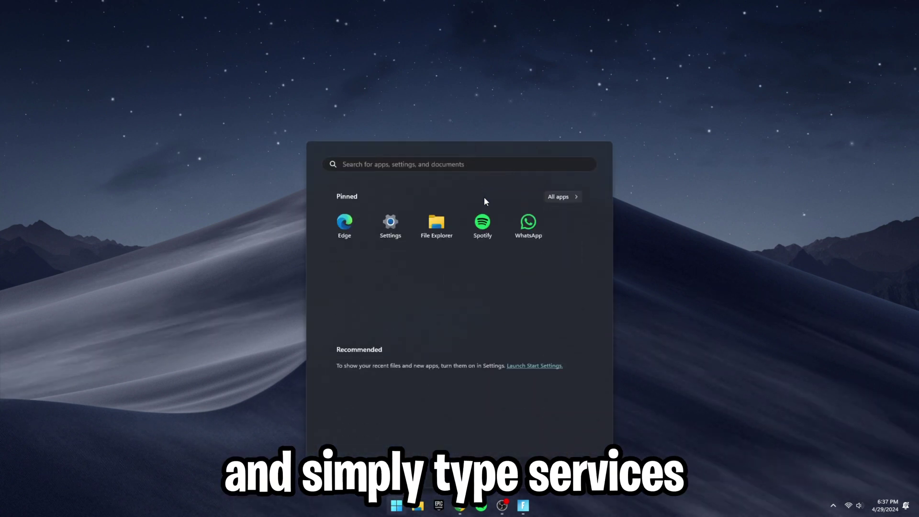
text(services)
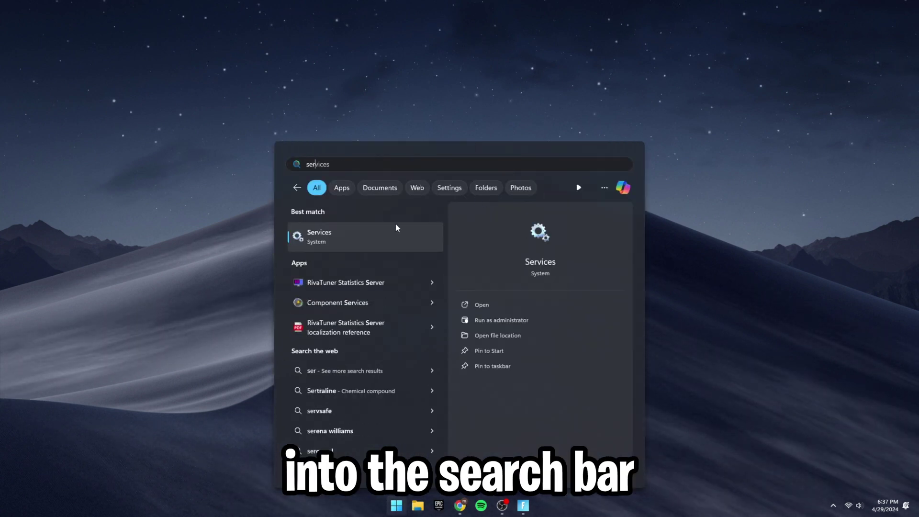
click(342, 232)
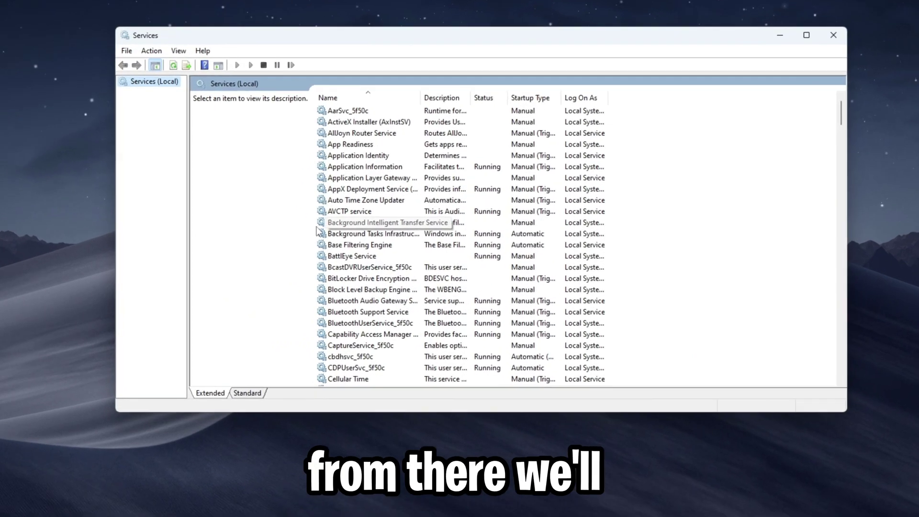
- Open Bluetooth Support Service properties and review its startup types, leaving it on Manual
scroll(428, 204, down, 1)
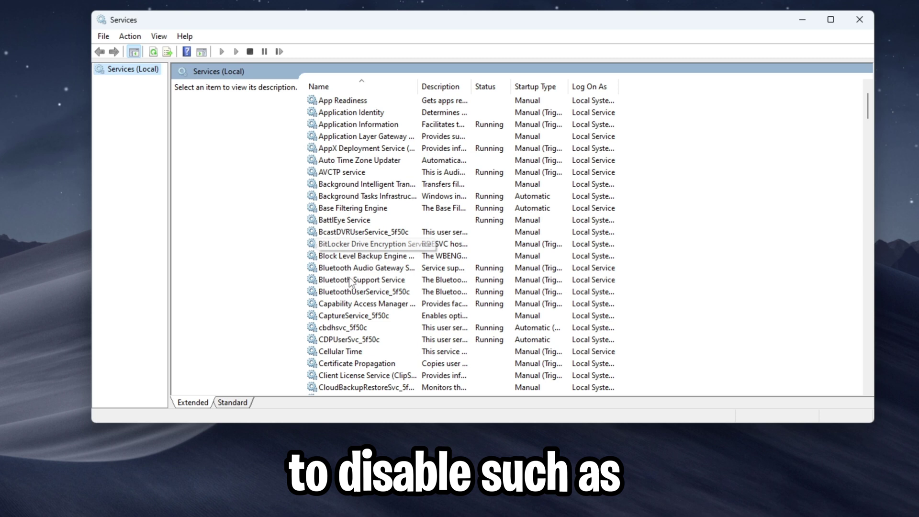
click(369, 282)
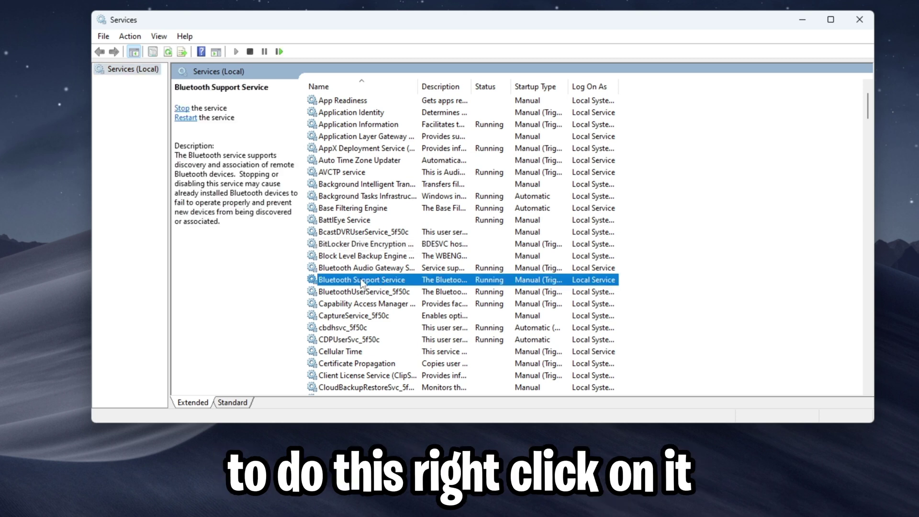
right_click(362, 283)
click(415, 404)
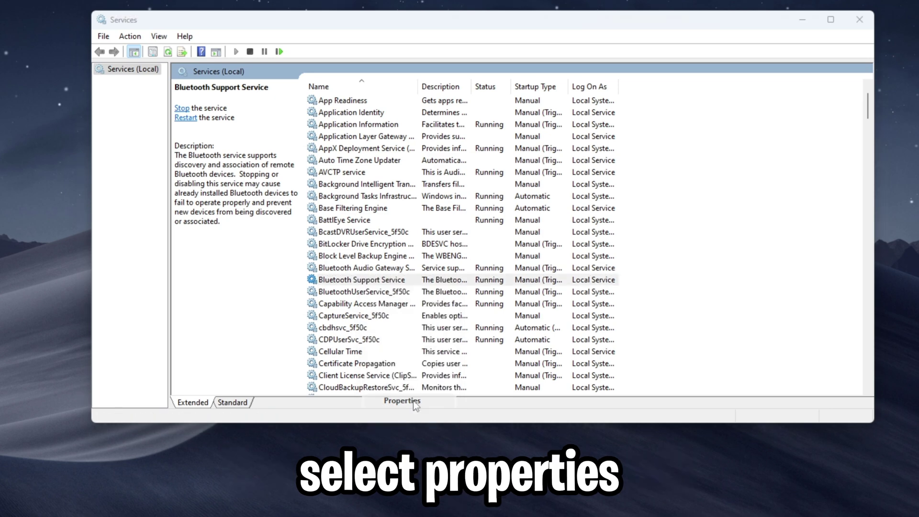
click(481, 215)
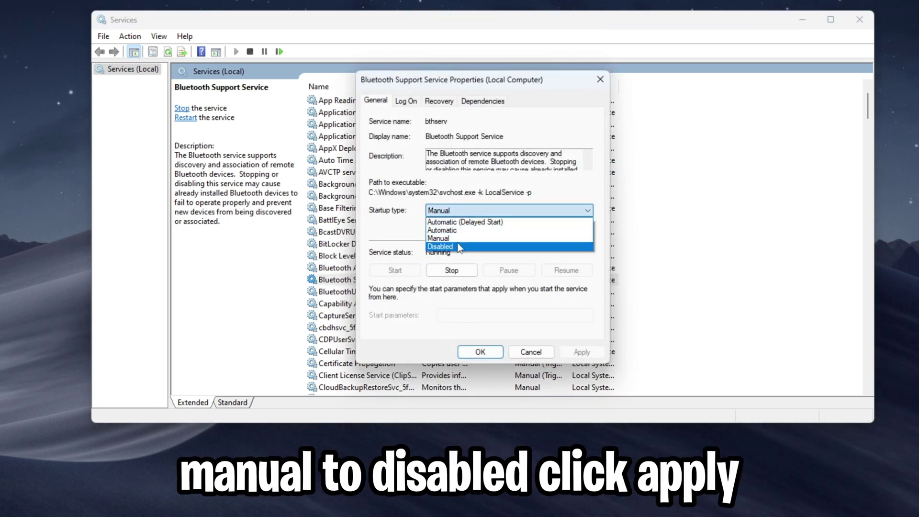
key(Escape)
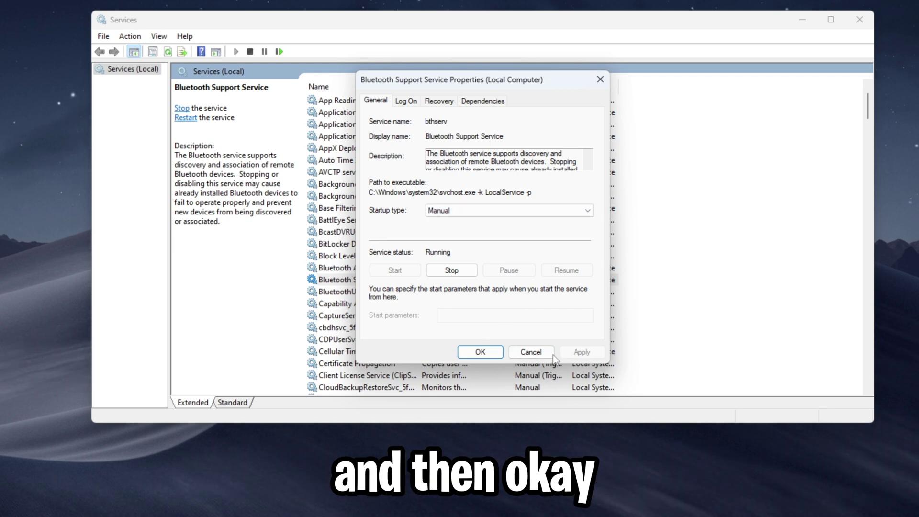
- Cancel the Bluetooth dialog, then set Connected Devices Platform Service (CDPSvc) startup to Disabled
click(514, 357)
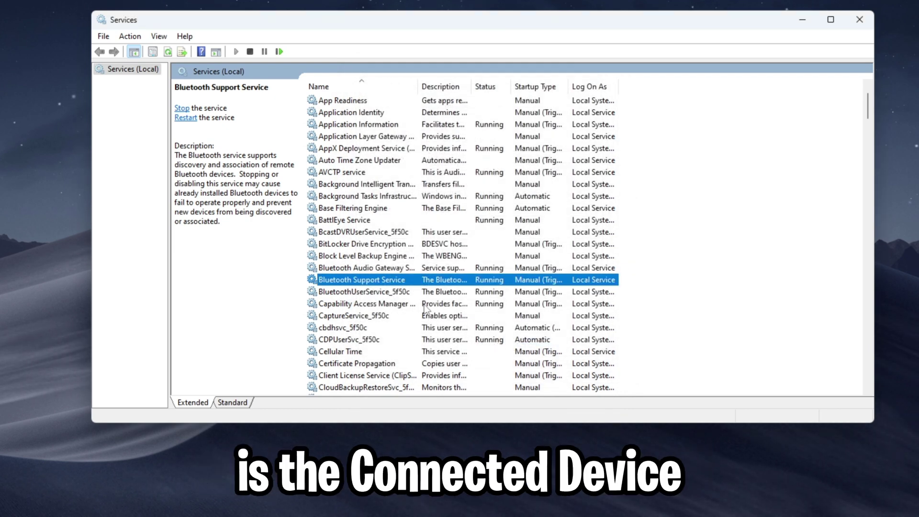
scroll(415, 287, down, 2)
click(354, 365)
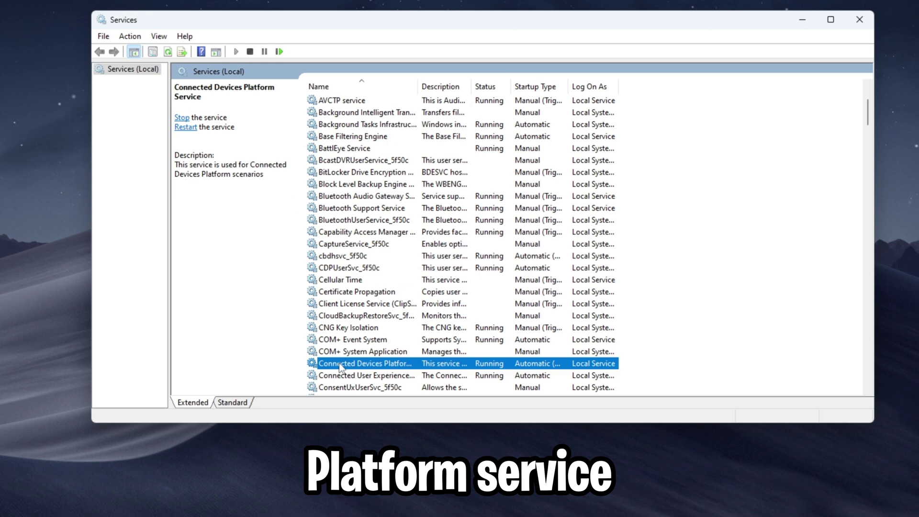
right_click(402, 368)
click(436, 487)
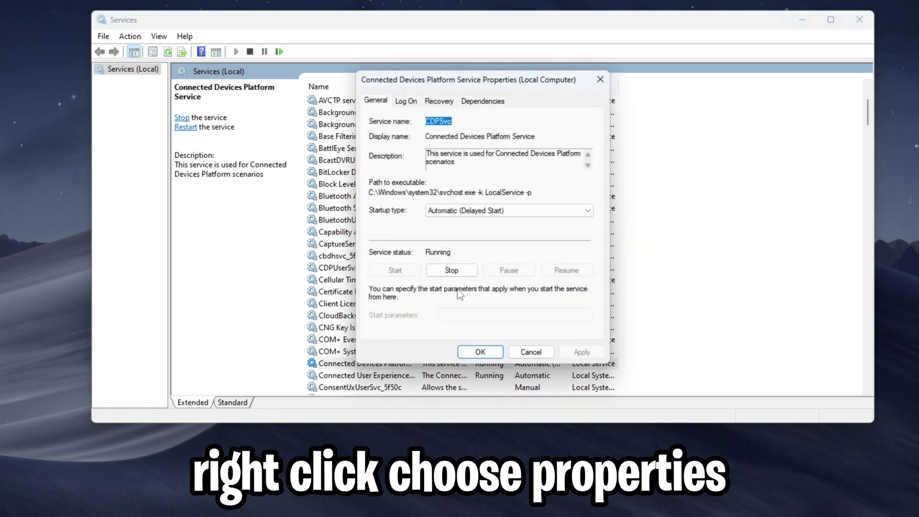
click(479, 211)
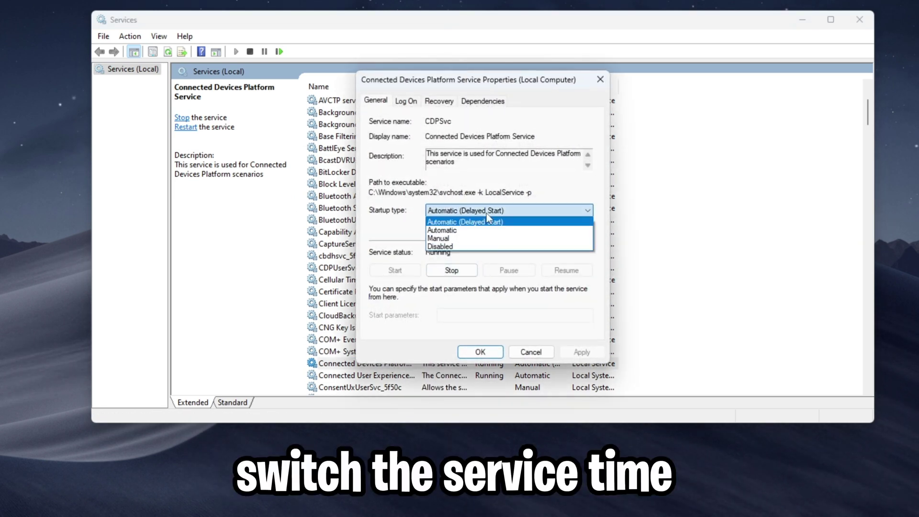
click(448, 247)
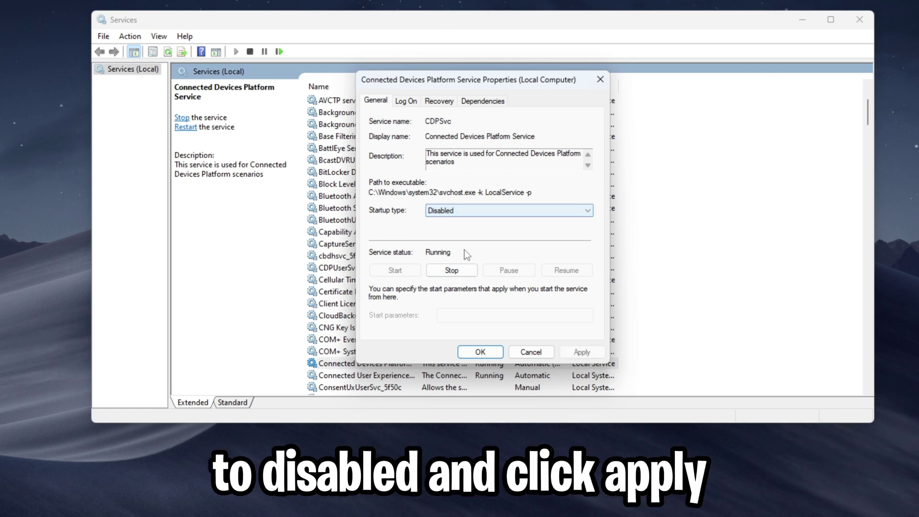
click(481, 352)
- Go through Downloaded Maps Manager, Windows Insider and Windows Mobile Hotspot services, then return to the desktop
scroll(352, 345, down, 1)
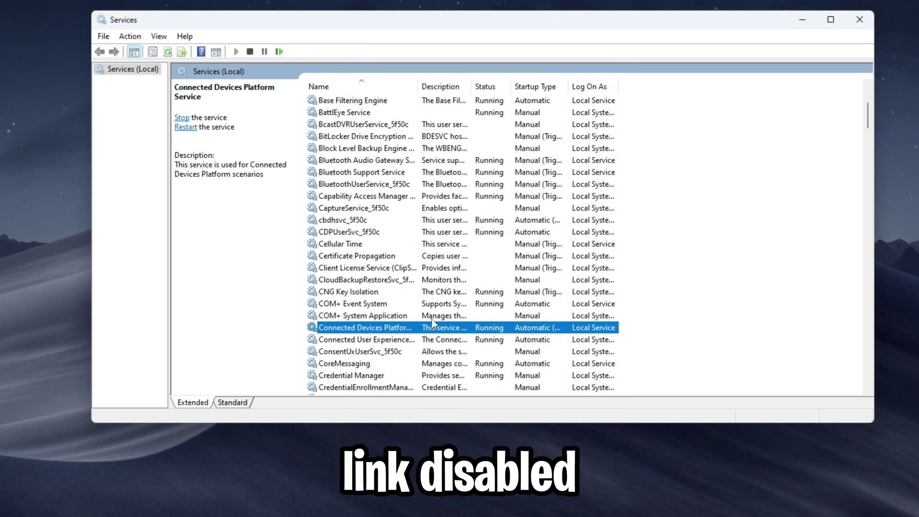
click(352, 340)
click(359, 510)
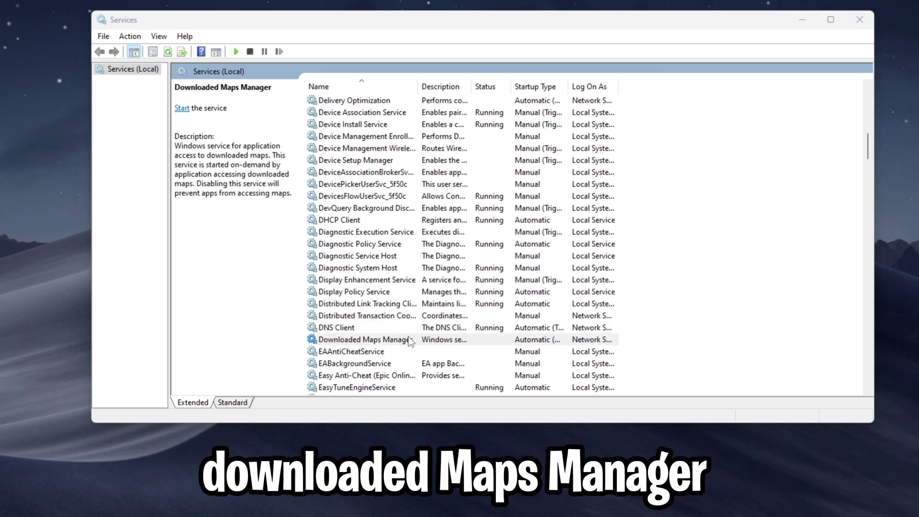
click(409, 340)
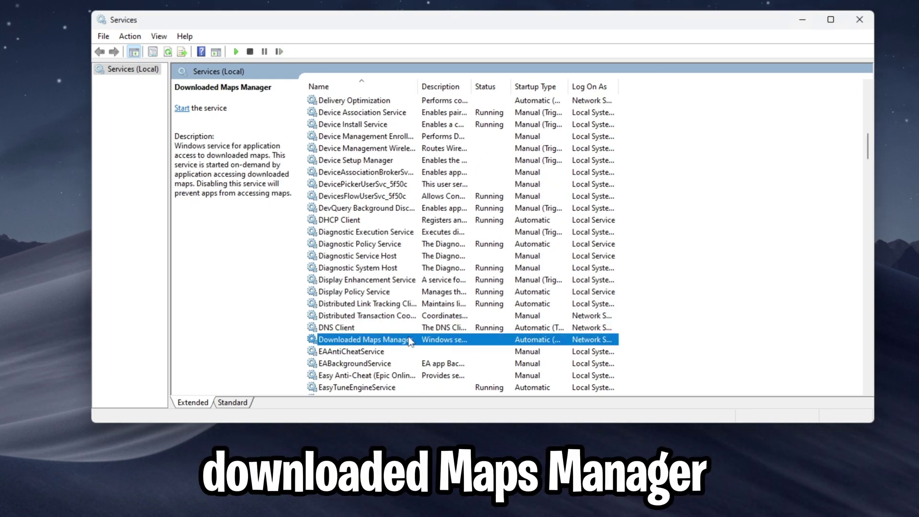
click(402, 432)
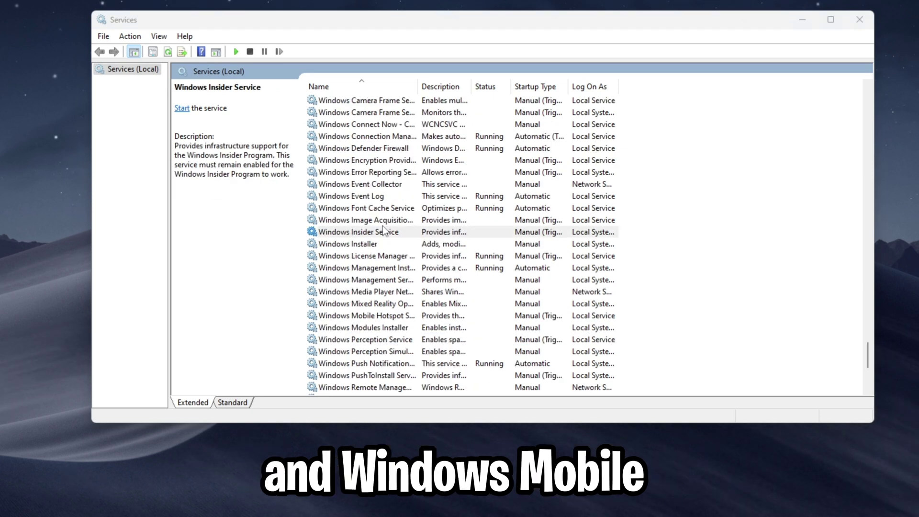
click(383, 225)
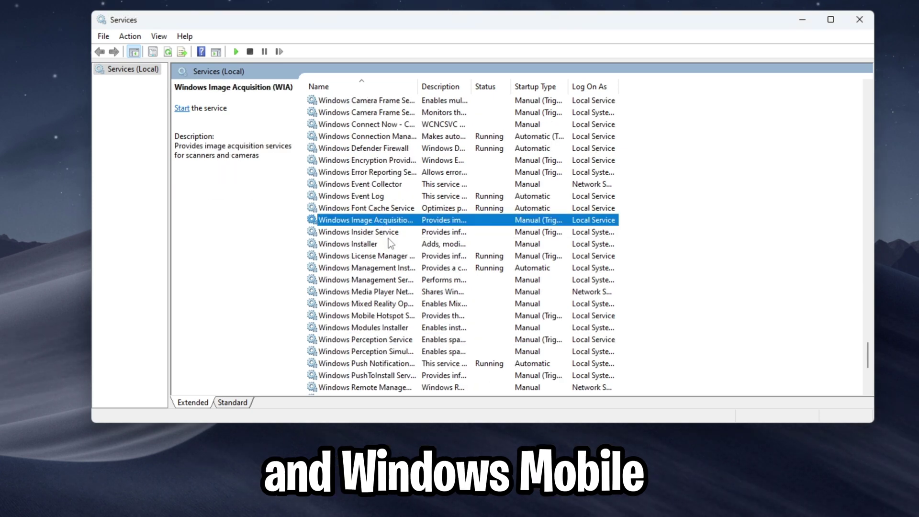
click(389, 243)
click(408, 232)
click(359, 316)
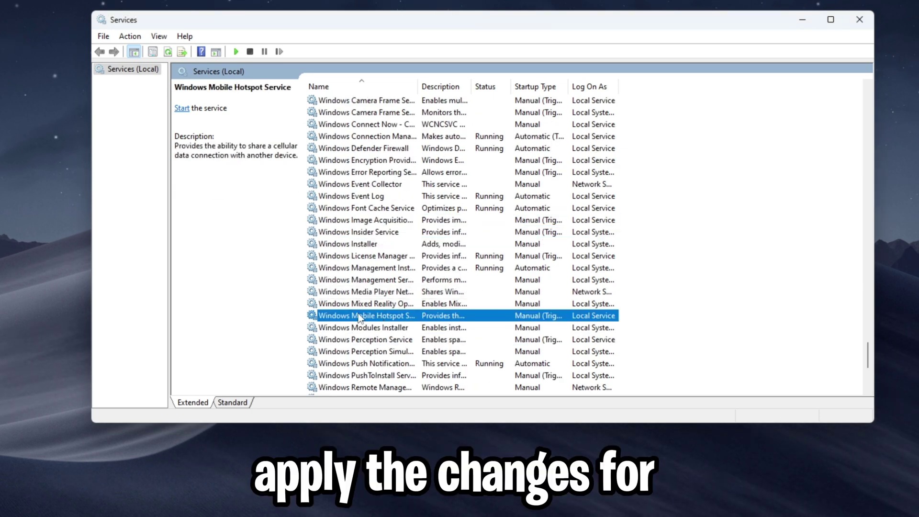
click(456, 441)
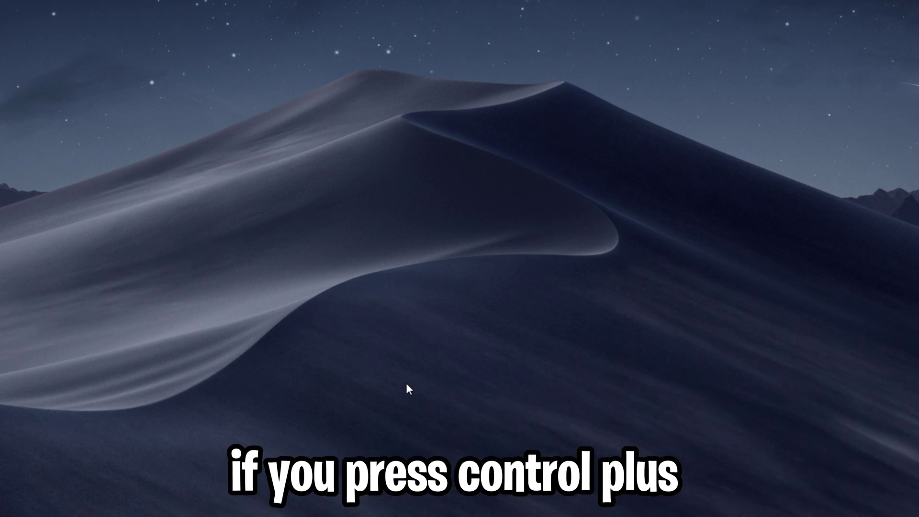
- Open Task Manager on the Processes list with Ctrl+Shift+Esc
key(ctrl+shift+Escape)
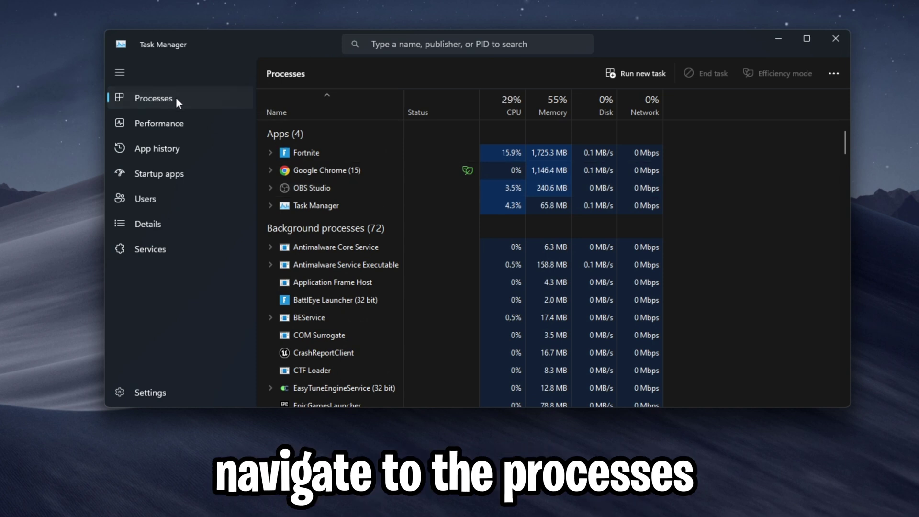
- Filter processes by 'fort' and go to the Fortnite app's details entries
click(400, 44)
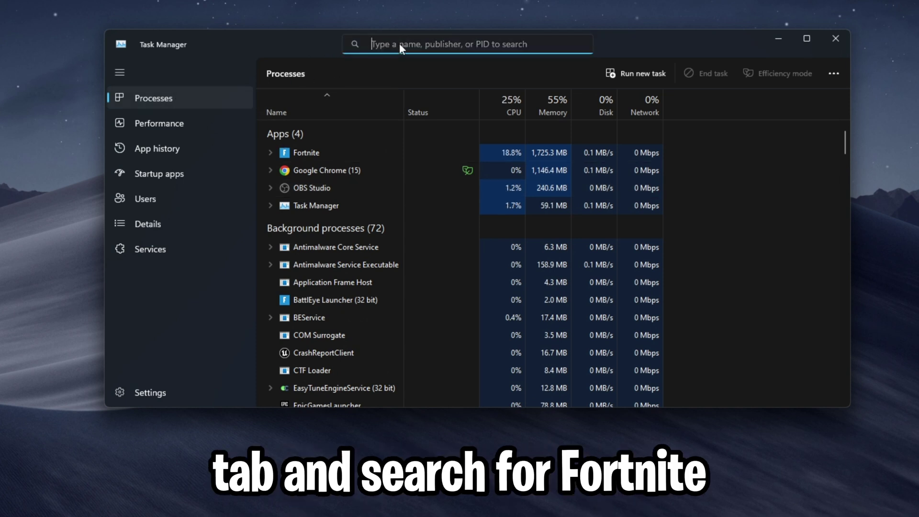
text(fort)
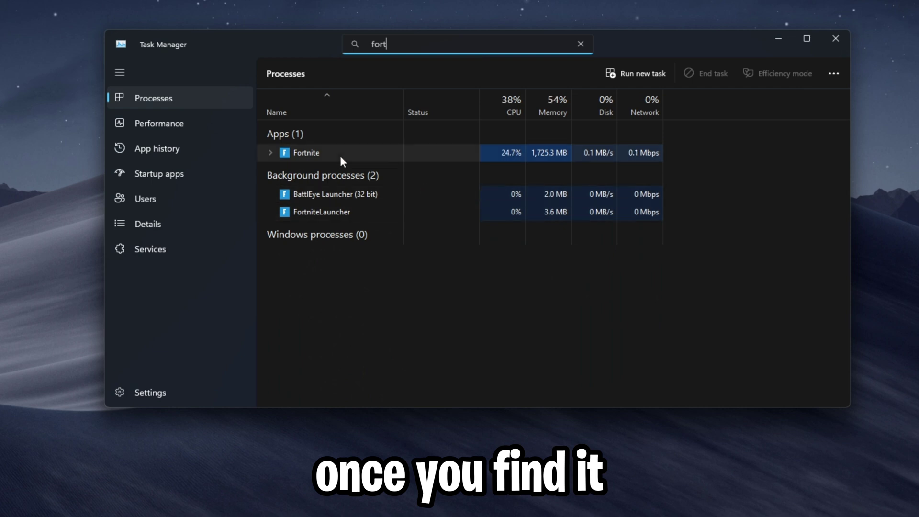
click(340, 158)
right_click(342, 158)
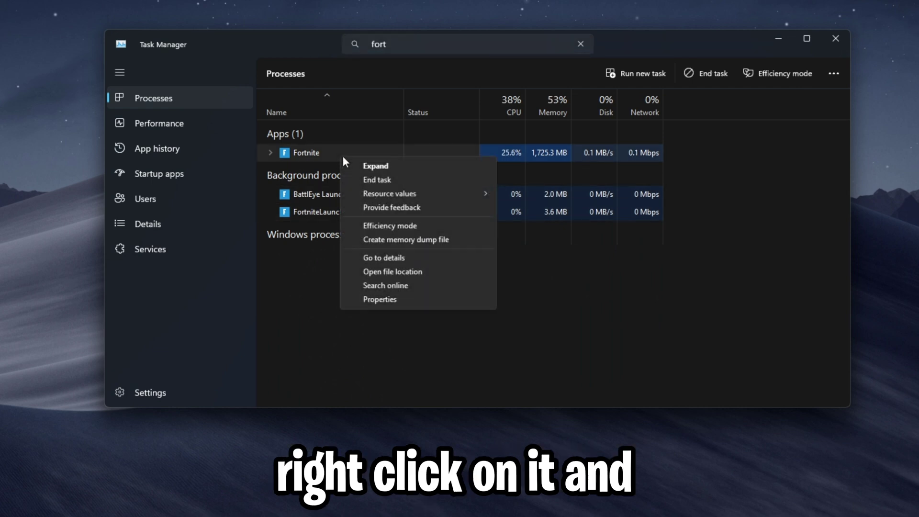
click(383, 258)
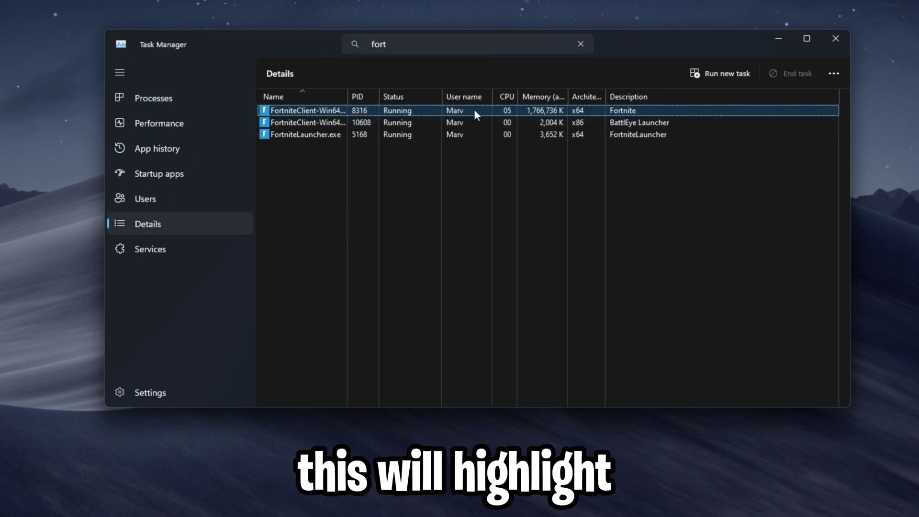
- Set the FortniteClient process priority to High and verify it stays High
right_click(380, 110)
mouse_move(424, 182)
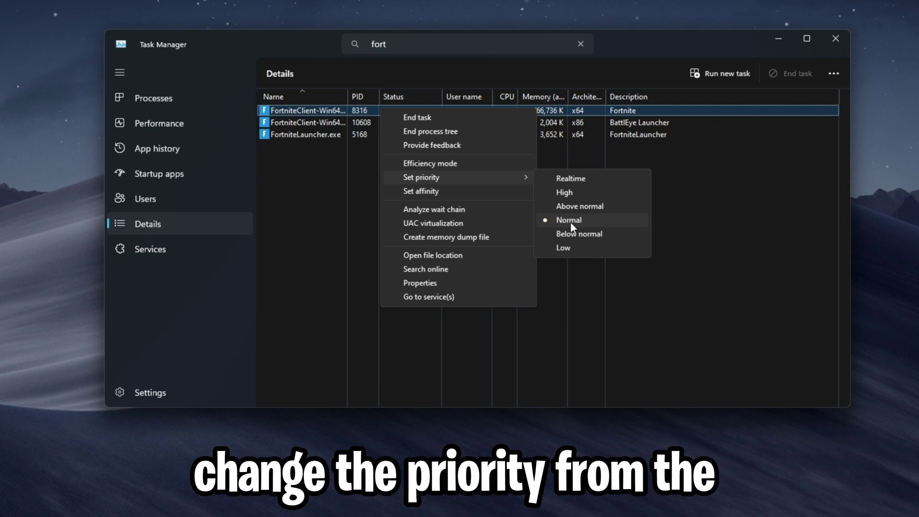
click(599, 194)
click(436, 262)
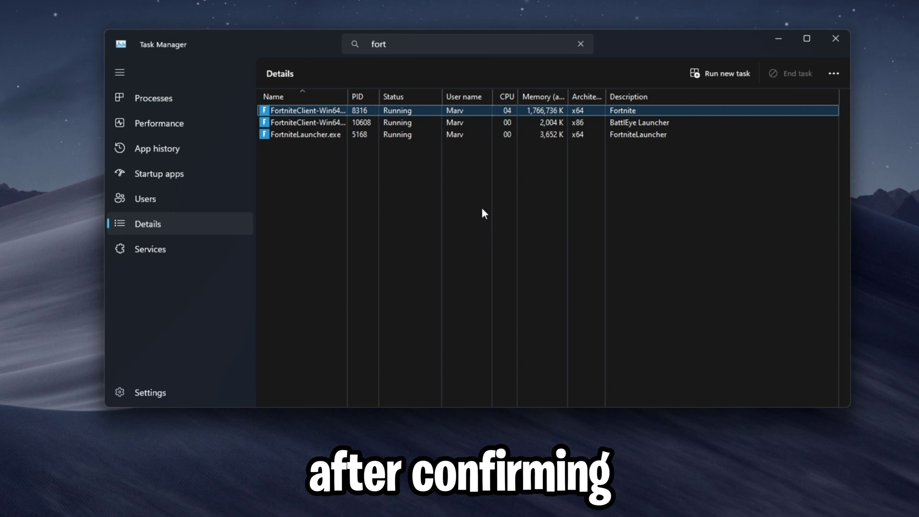
right_click(518, 113)
mouse_move(570, 188)
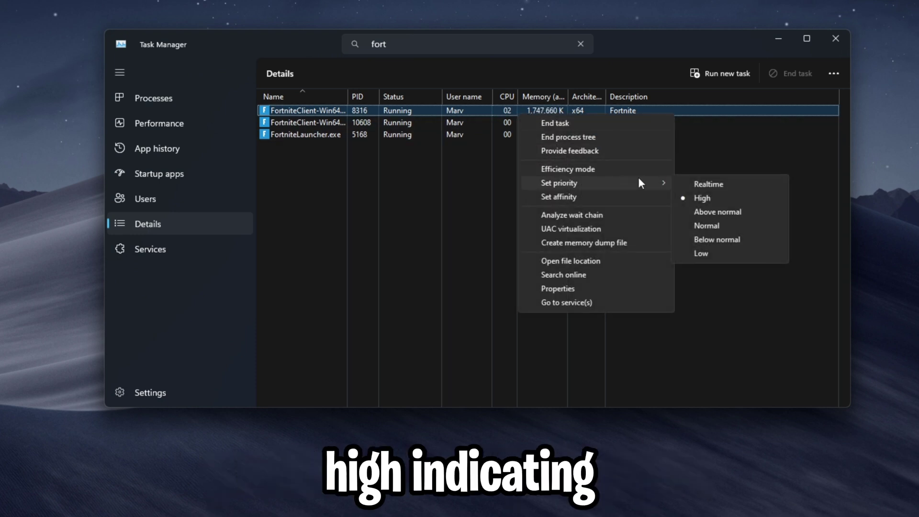
click(714, 199)
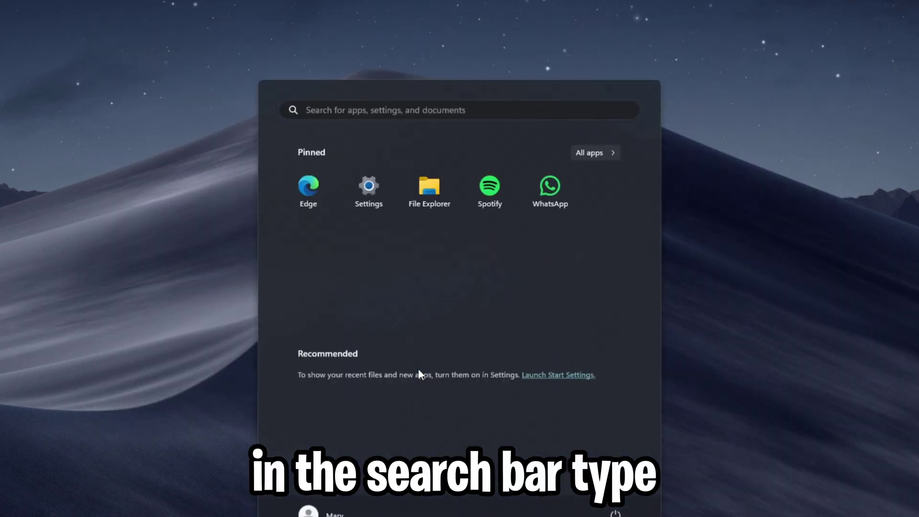
- Search 'adj' to open Windows' Performance Options on Visual Effects and centre it
text(adj)
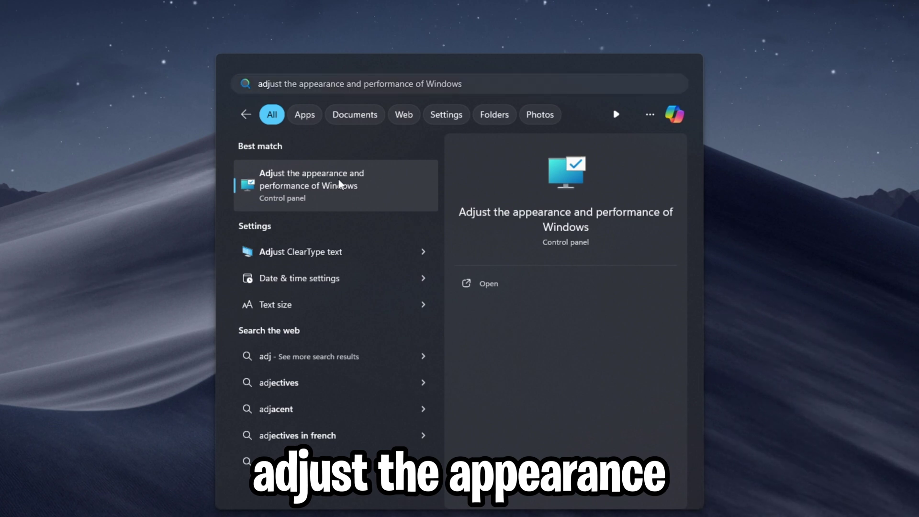
key(Return)
drag(218, 30, 565, 100)
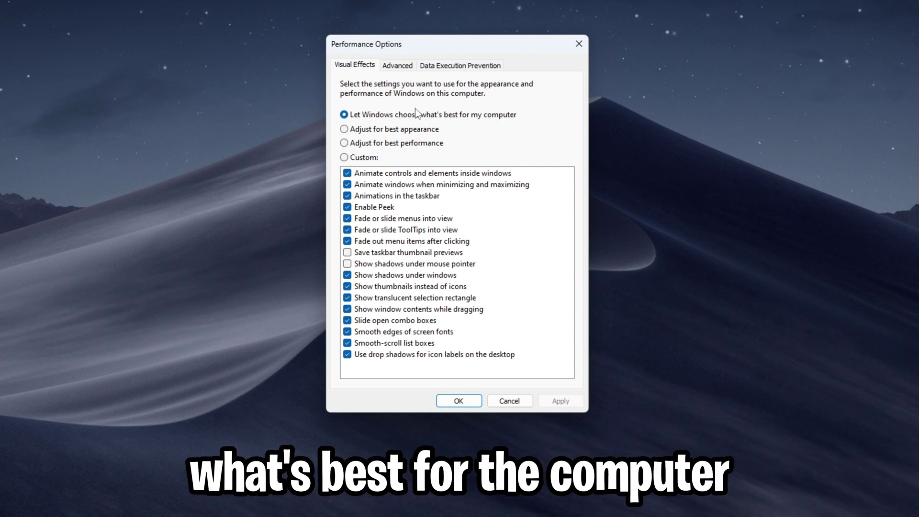
- Pick best performance, keeping only taskbar animations, thumbnail previews, thumbnails, dragged window contents, smooth fonts; apply
click(397, 144)
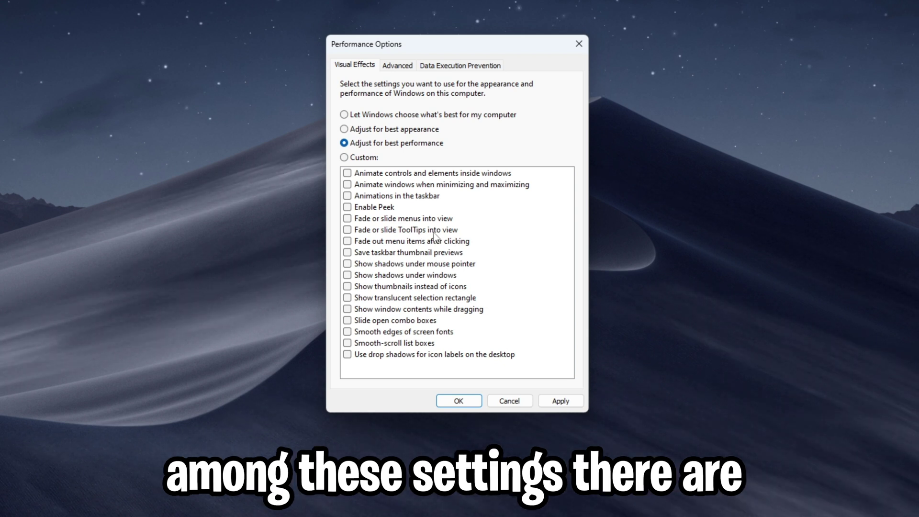
click(391, 197)
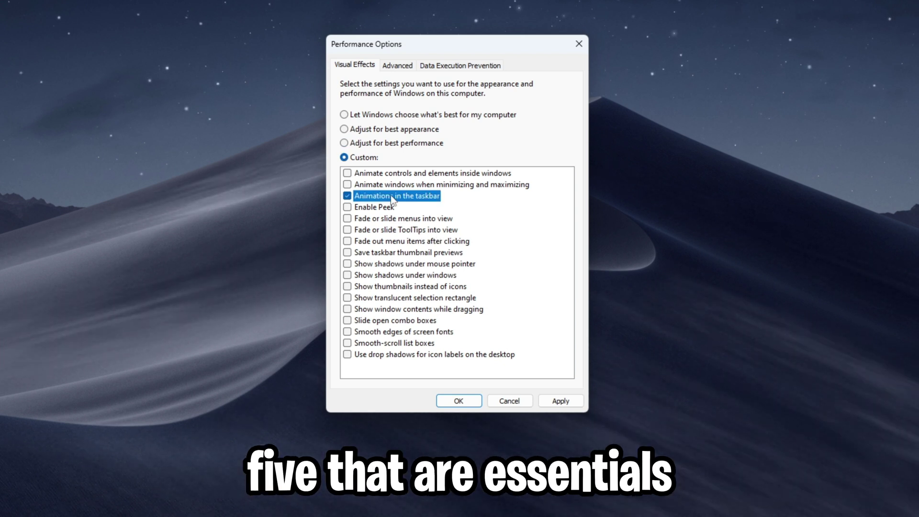
click(386, 254)
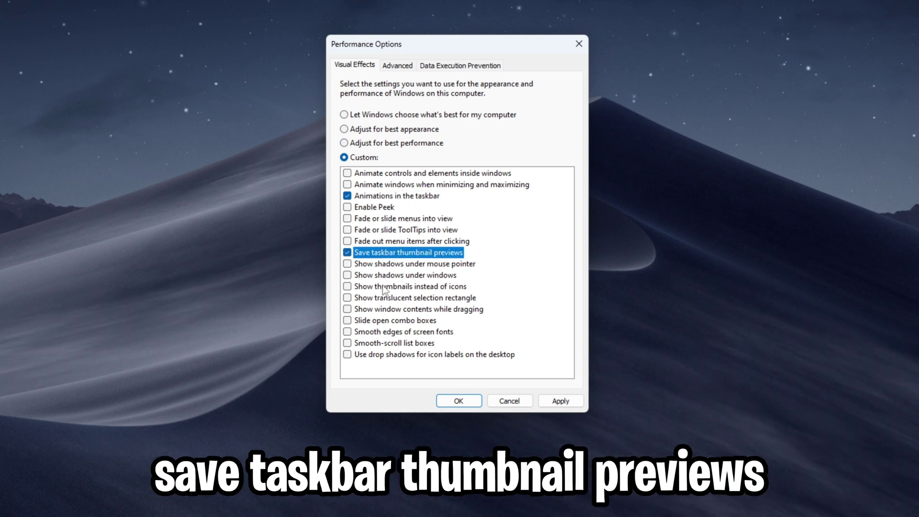
click(401, 287)
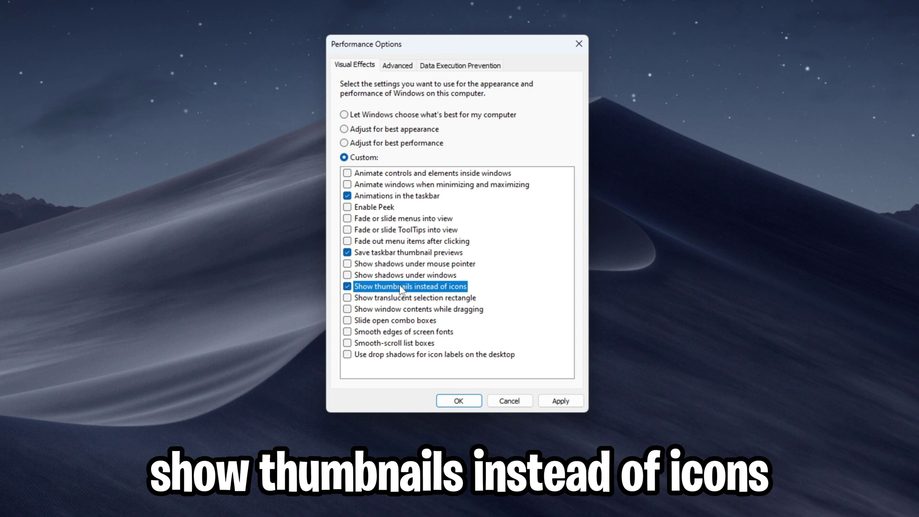
click(397, 309)
click(392, 332)
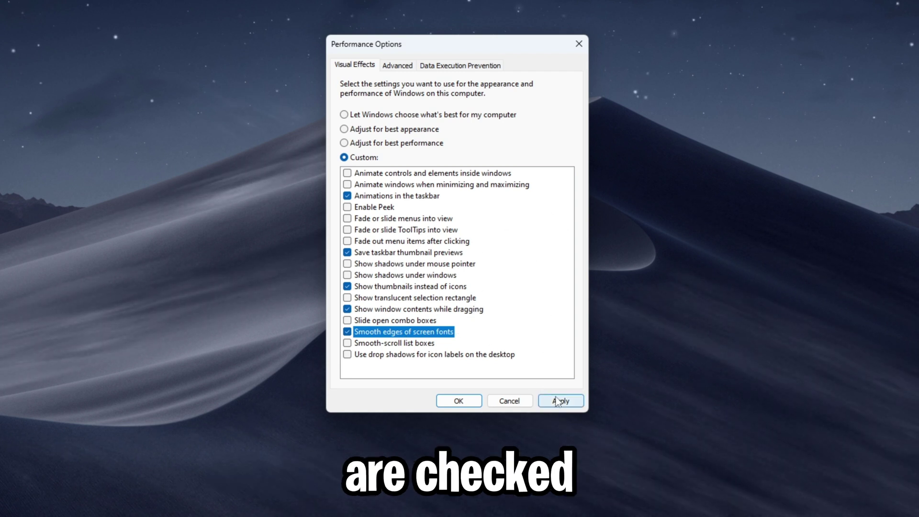
click(468, 423)
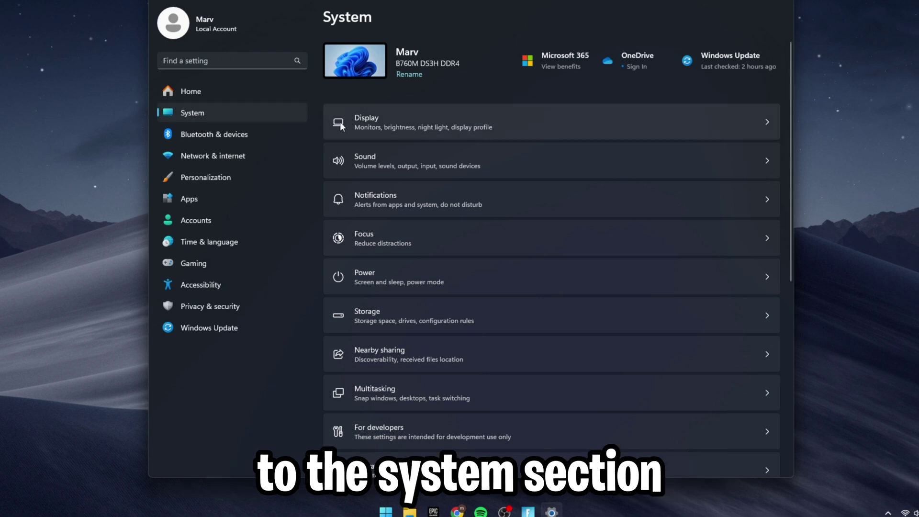
- Switch Notifications on with its options unticked and expand Additional settings, all left unchecked
click(379, 199)
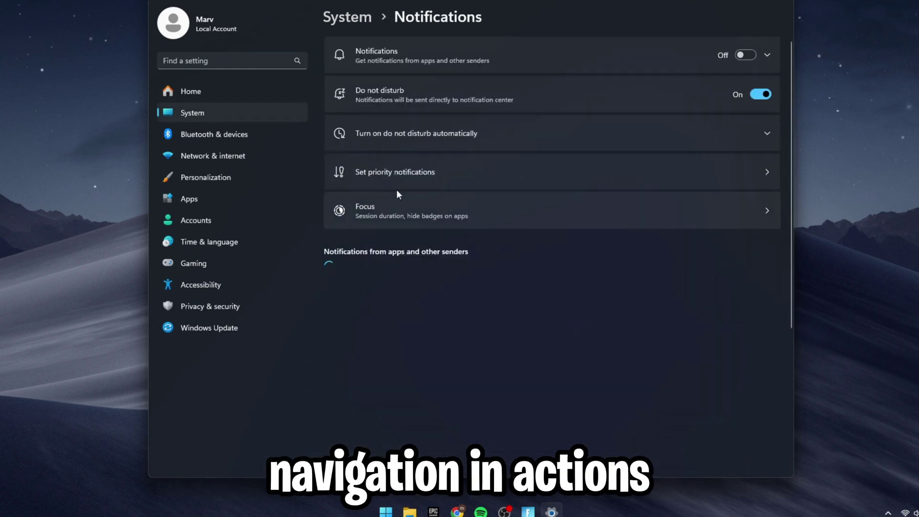
click(747, 55)
click(769, 56)
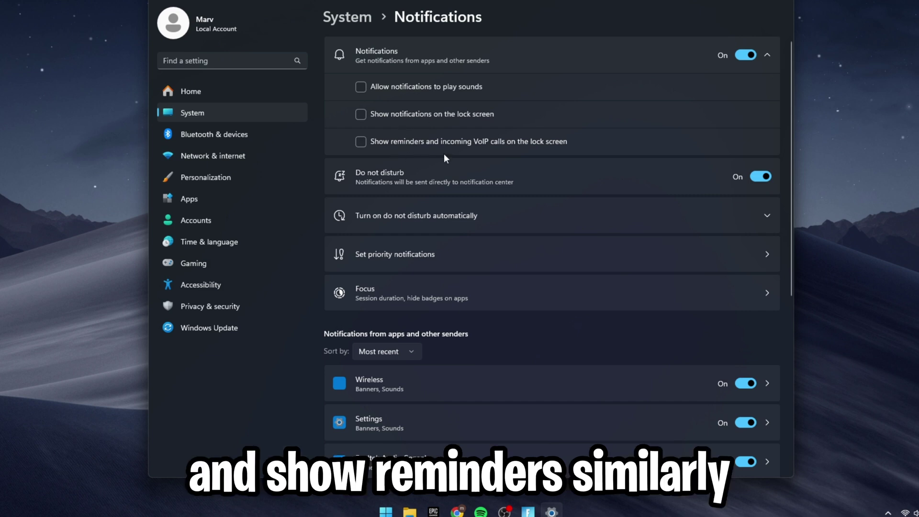
scroll(533, 224, down, 6)
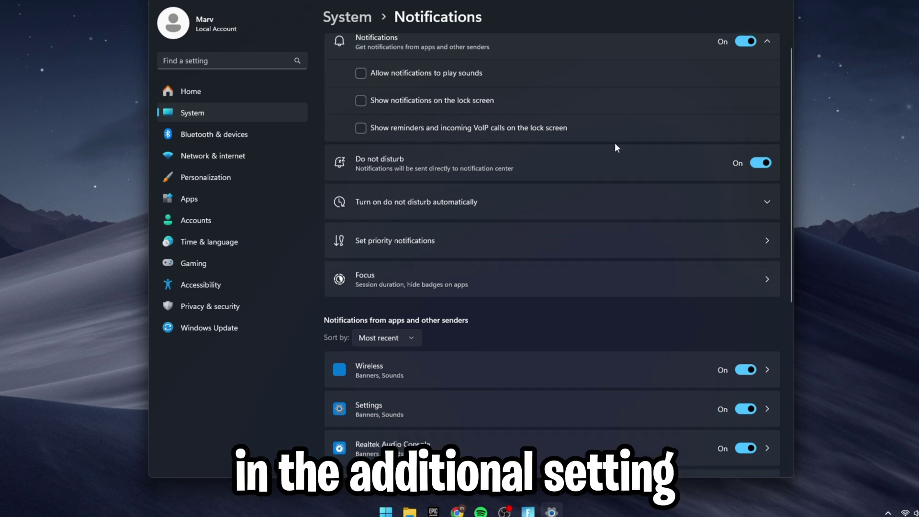
click(396, 401)
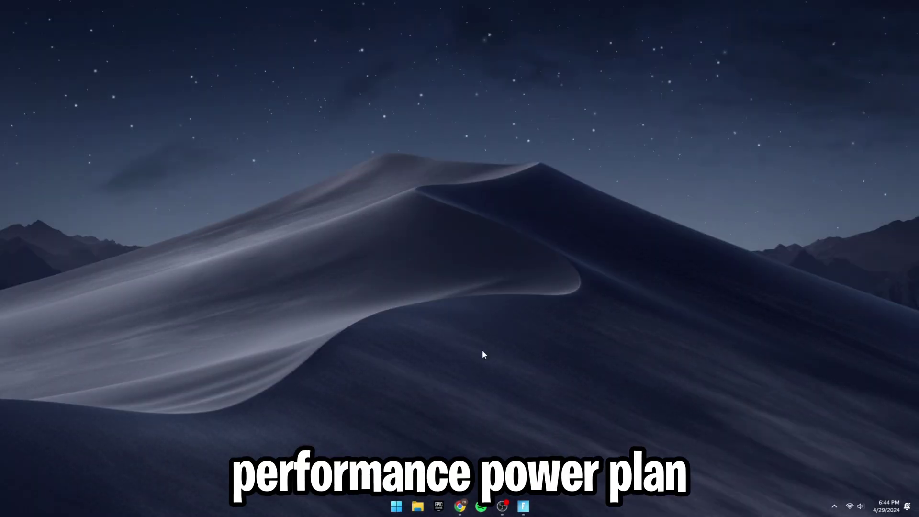
- Open the advanced power settings via 'power' search, keep High performance selected, and confirm with OK
key(super)
text(power)
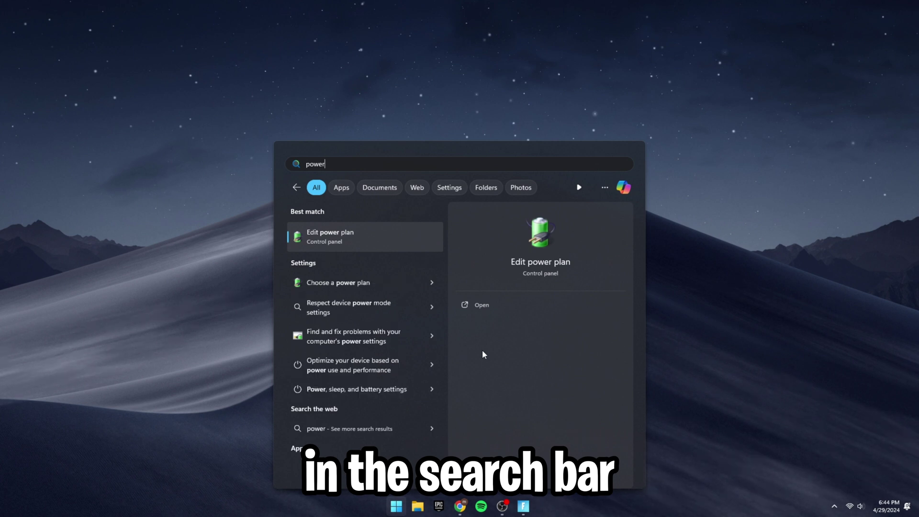
click(318, 234)
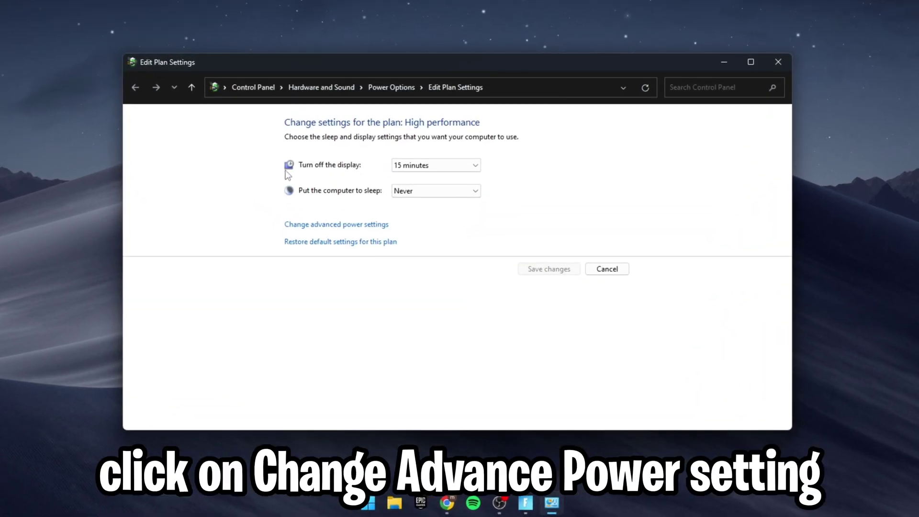
click(346, 226)
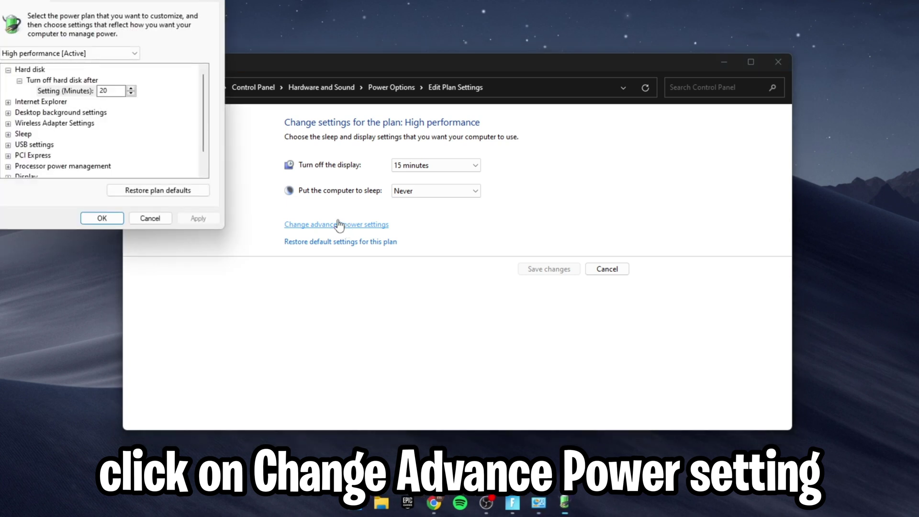
drag(108, 1, 355, 75)
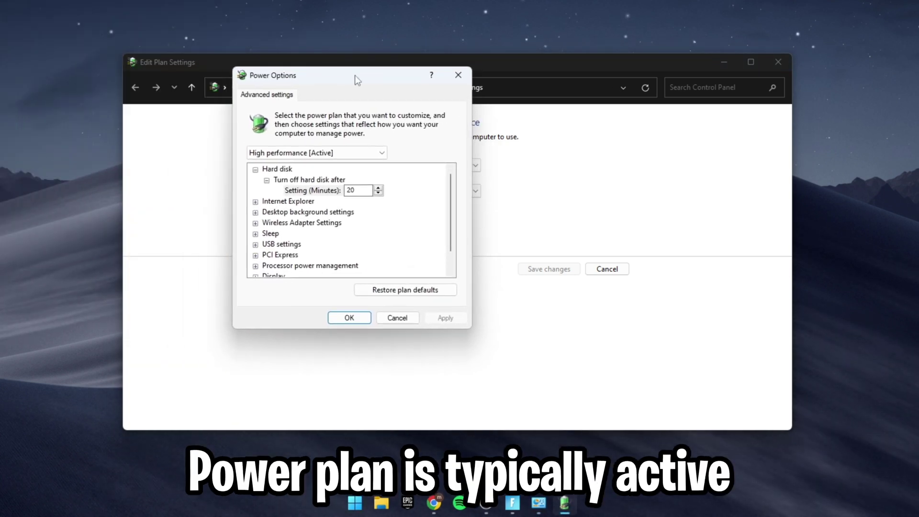
click(312, 152)
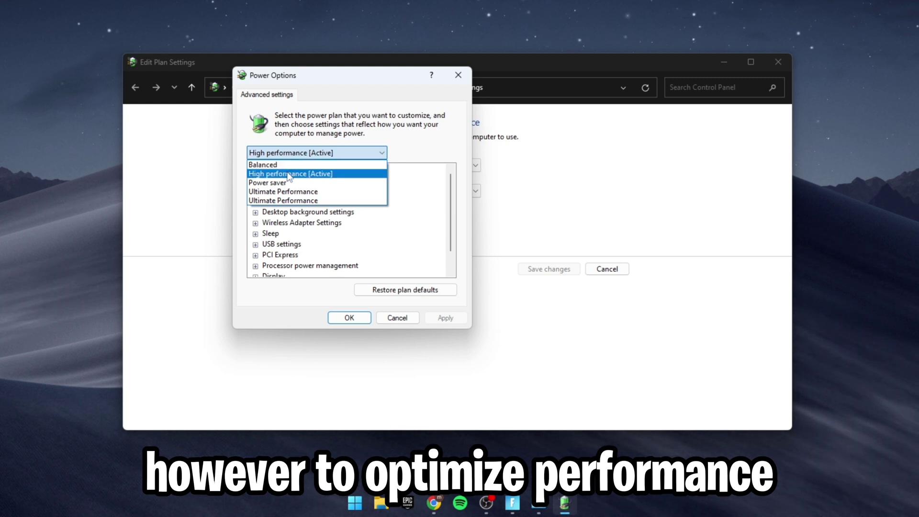
click(288, 175)
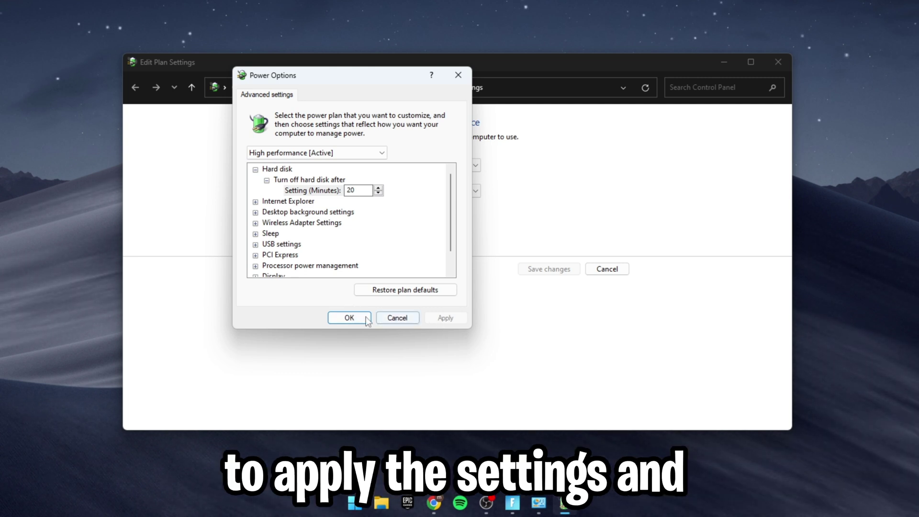
click(350, 319)
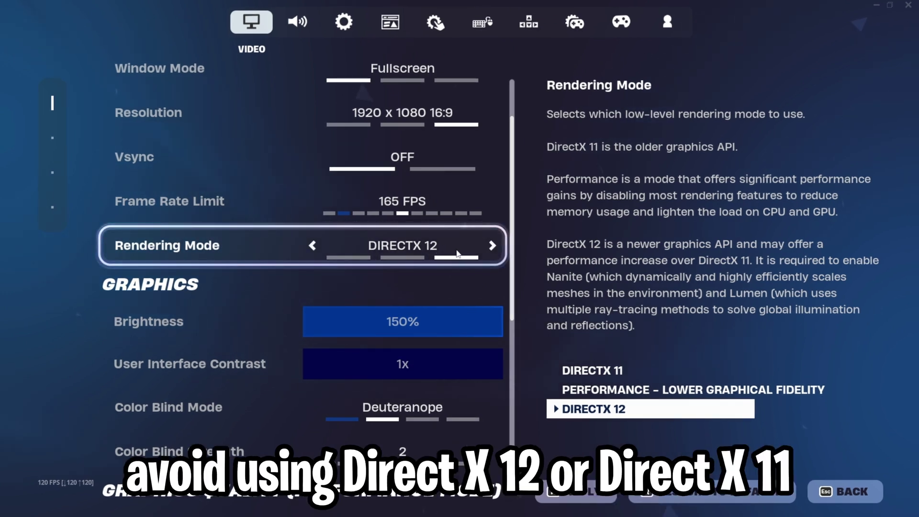
- Change Fortnite's Rendering Mode from DirectX 12 to Performance - Lower Graphical Fidelity
click(494, 247)
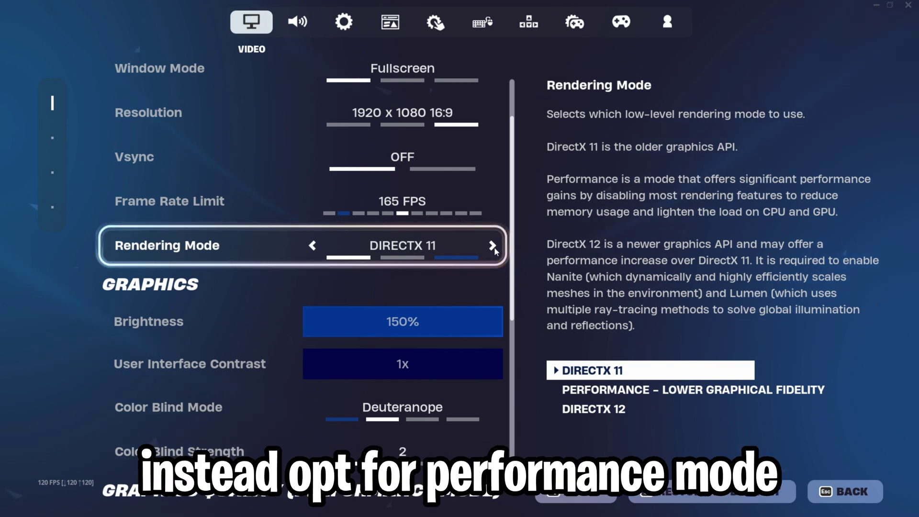
click(391, 259)
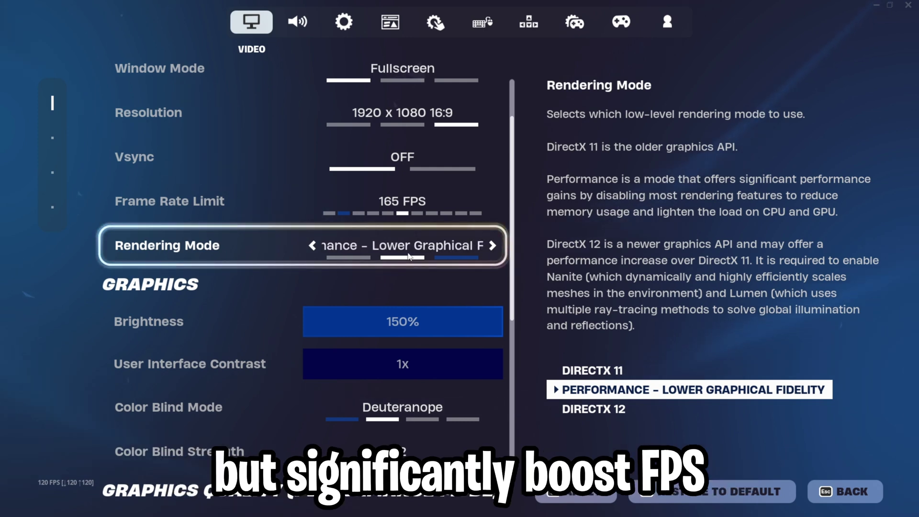
scroll(425, 250, down, 1)
scroll(425, 246, down, 6)
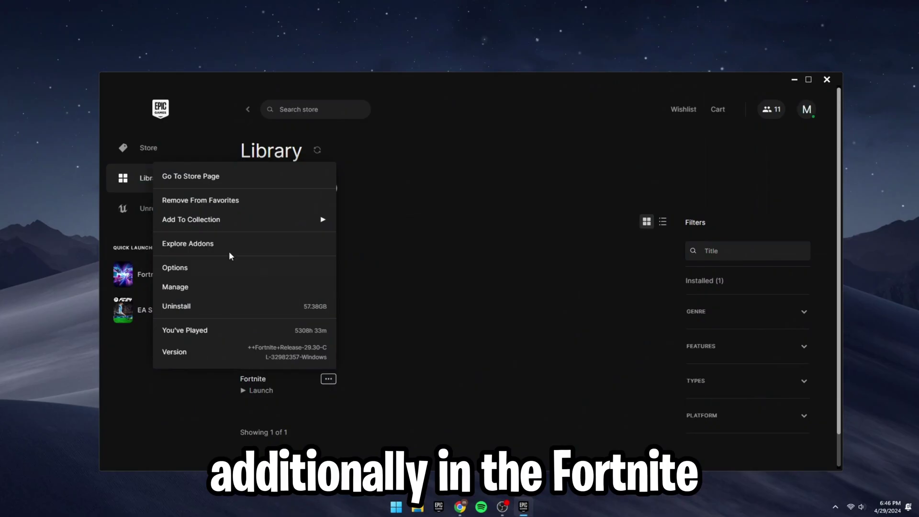
- Open Fortnite's installation options in the Epic Games Launcher Library
click(199, 268)
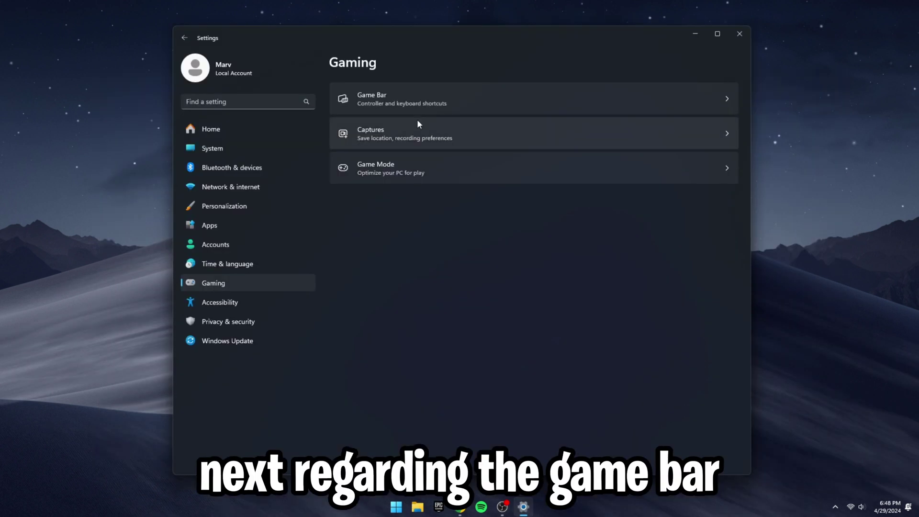
- Check the Game Bar settings, then confirm Game Mode is on
click(383, 97)
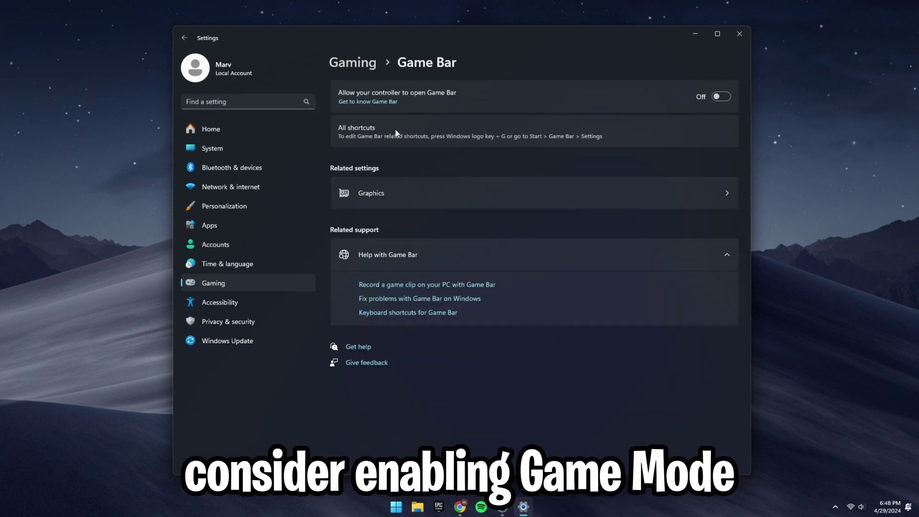
key(alt+Left)
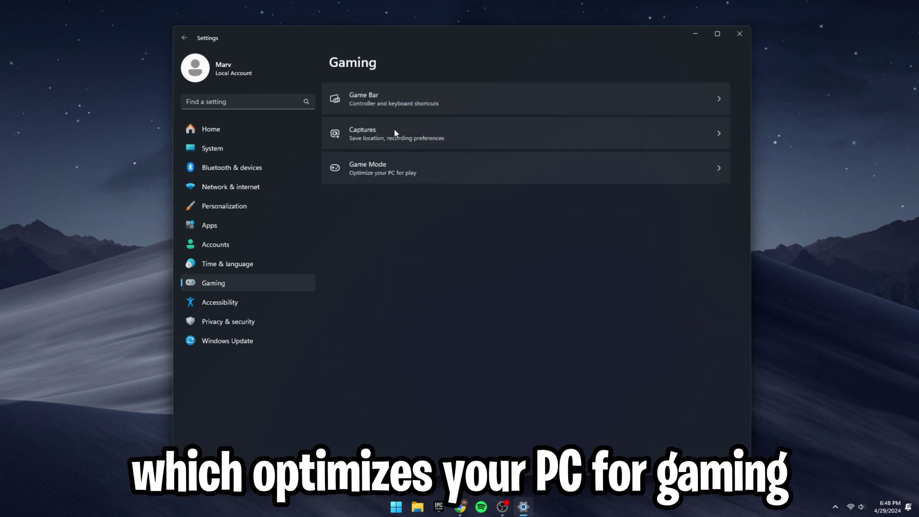
click(396, 173)
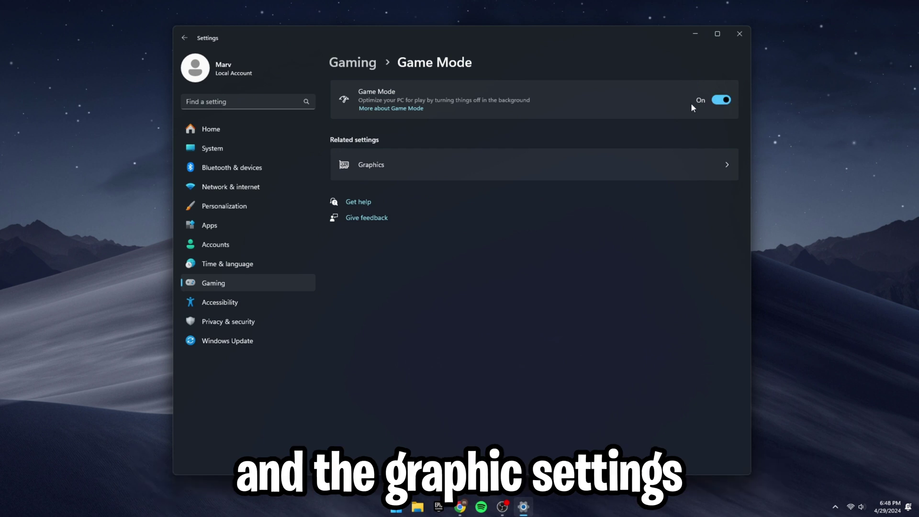
- In default graphics settings, switch hardware-accelerated GPU scheduling off
click(513, 165)
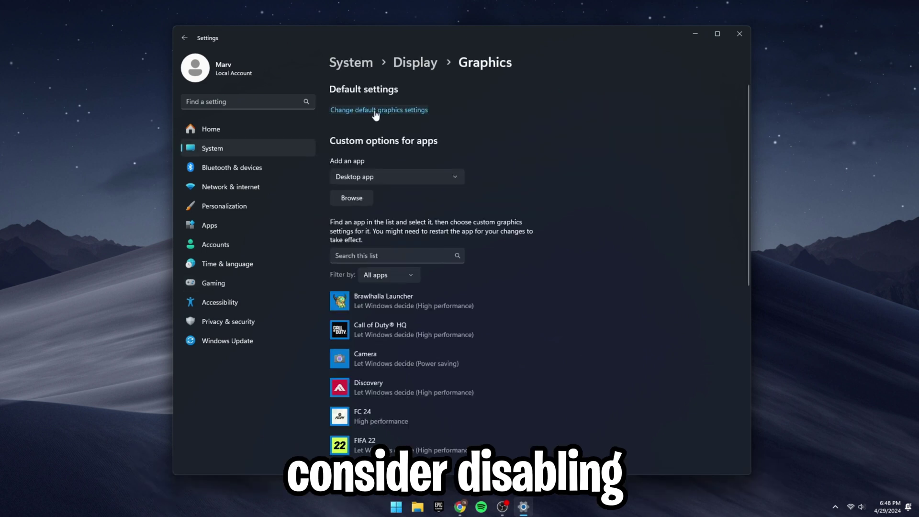
click(376, 111)
click(338, 134)
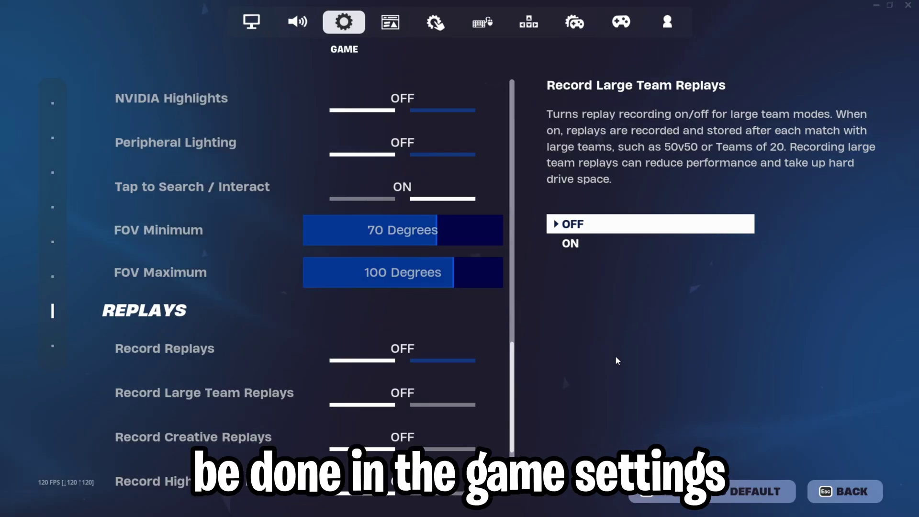
scroll(476, 248, up, 3)
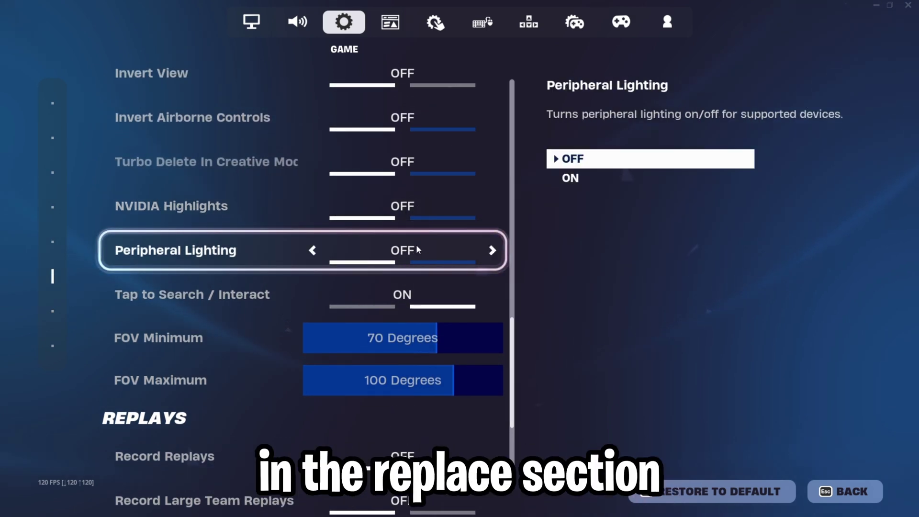
scroll(381, 350, down, 5)
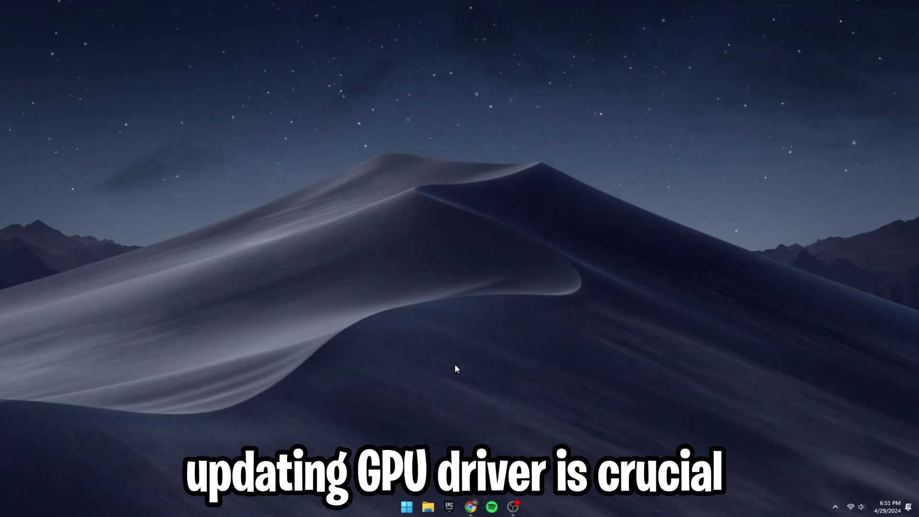
key(super)
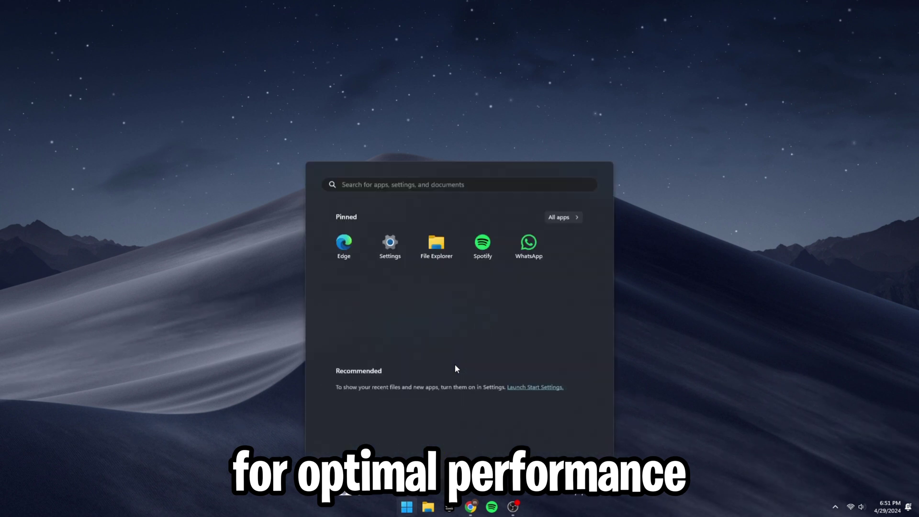
text(advan)
key(Return)
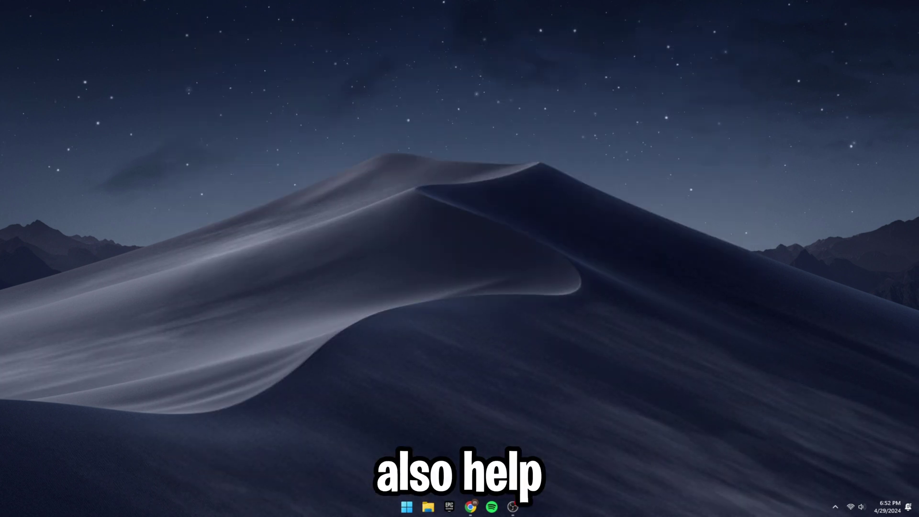
- Open the Windows Temp folder via Run and delete everything, skipping the in-use mat-debug-4800 file
key(super+r)
key(Return)
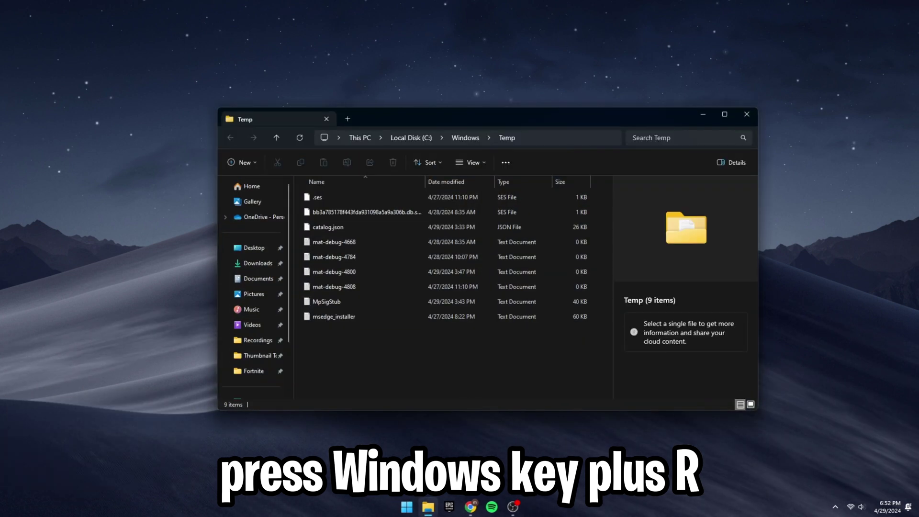
key(ctrl+a)
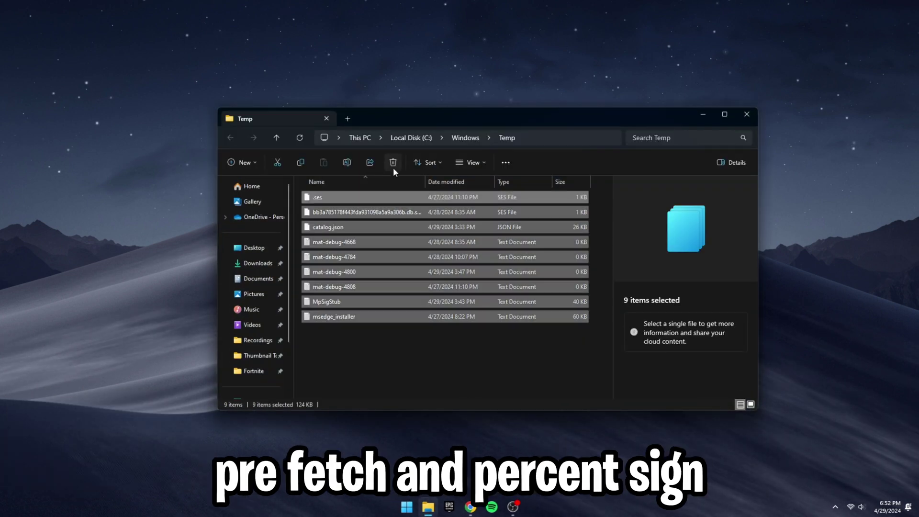
click(393, 163)
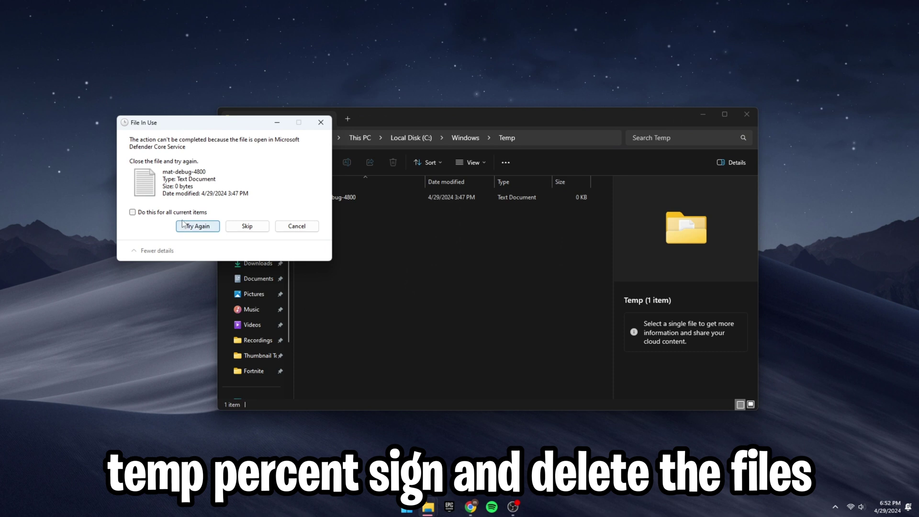
click(229, 230)
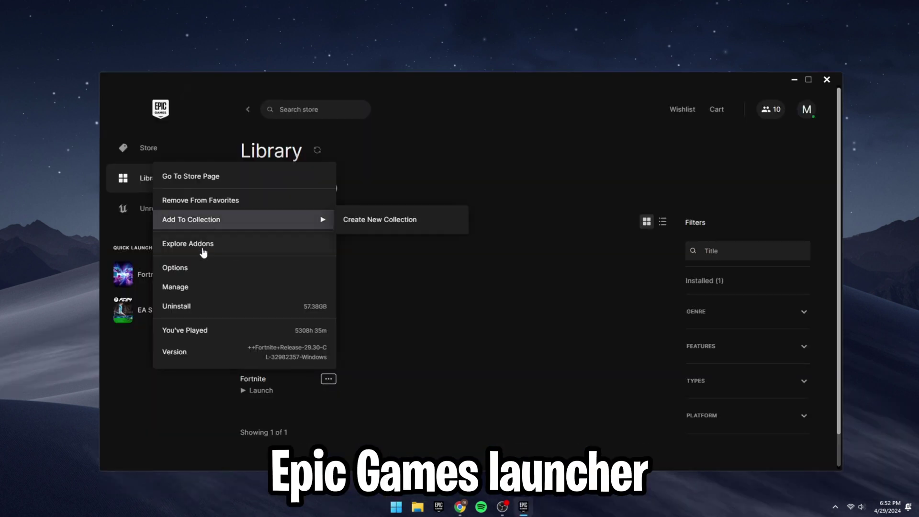
- Start Verify Files for Fortnite from its Manage options in the Library
click(192, 291)
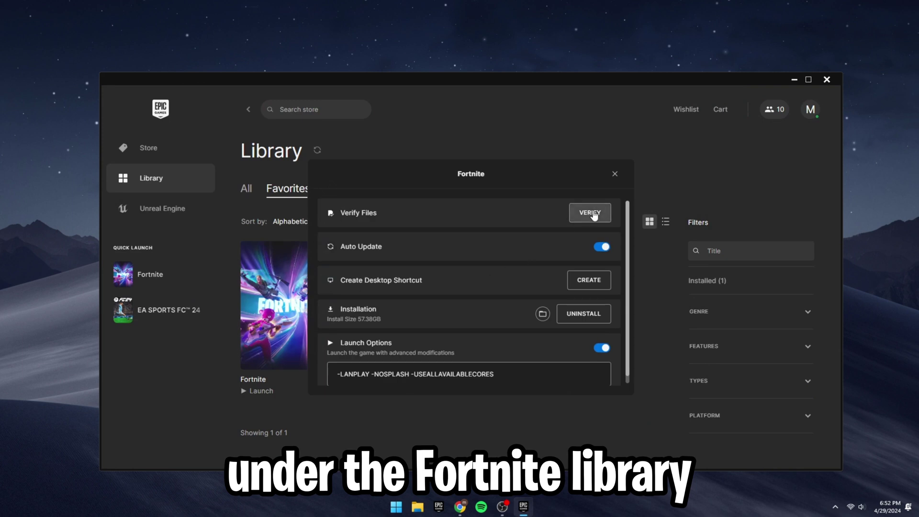
click(592, 213)
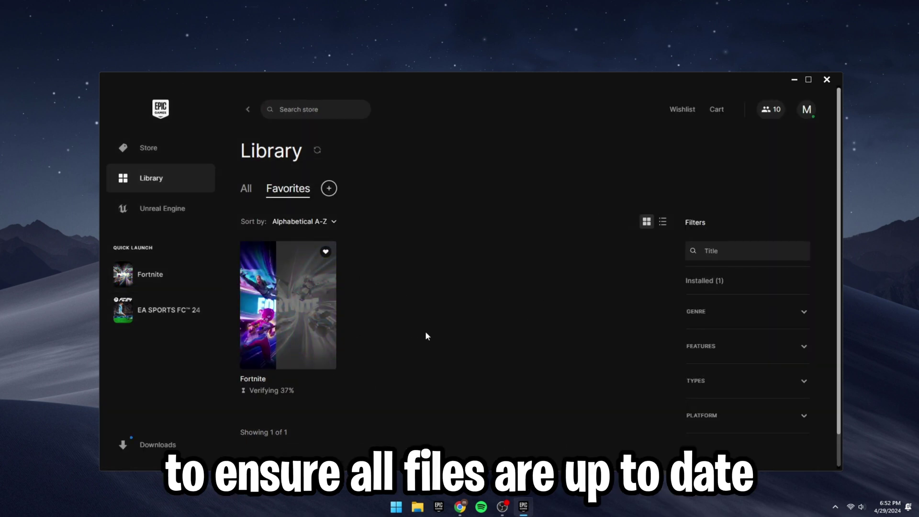